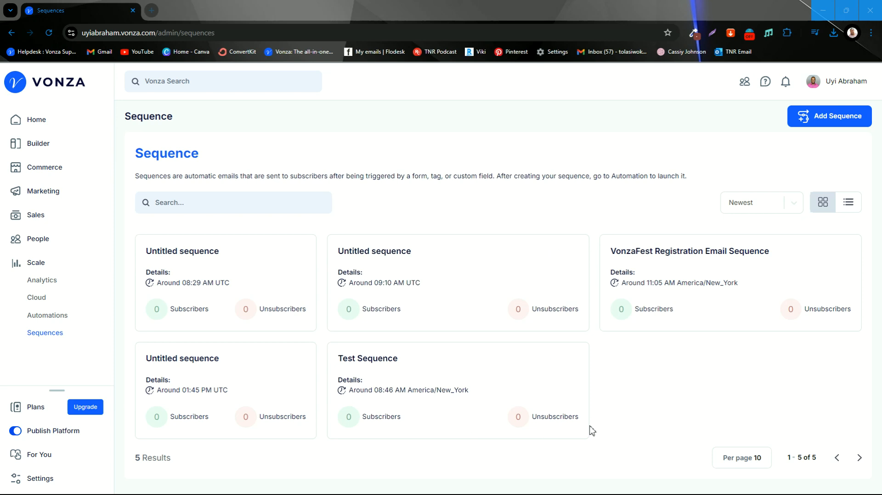
# - Create a new email sequence and name it "Community Email Sequence"
pyautogui.click(843, 118)
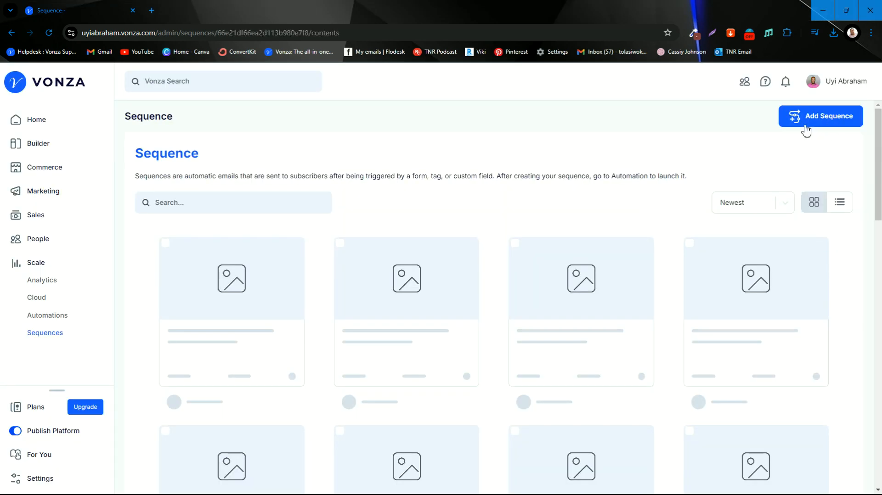
pyautogui.moveTo(210, 119); pyautogui.dragTo(137, 117)
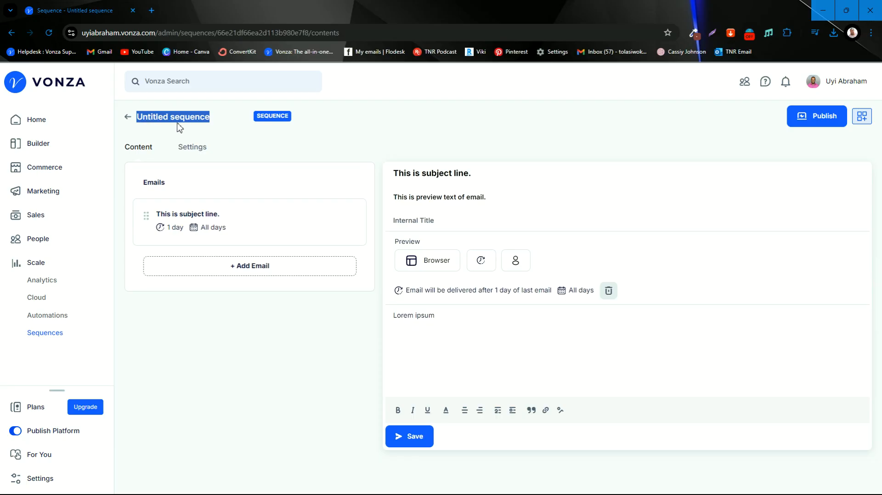
pyautogui.write('Community Emai')
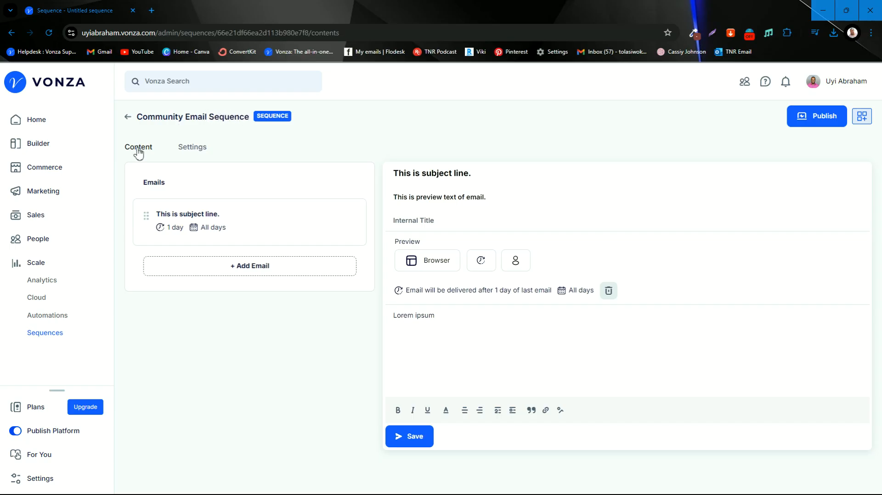
pyautogui.click(211, 328)
# - Set the email's subject to "Test Subject Line" and its body to "Hi {{FIRST_NAME}}, This is the email body." using the first-name placeholder
pyautogui.moveTo(407, 175); pyautogui.dragTo(395, 174)
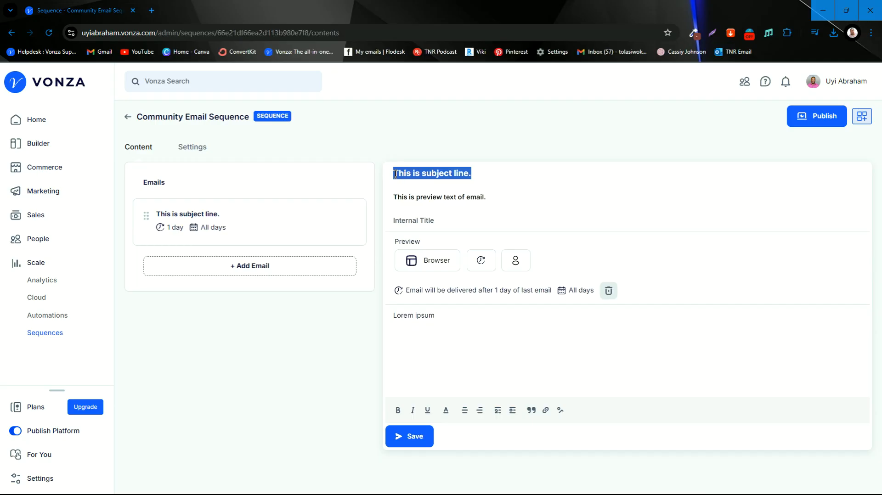
pyautogui.write('T')
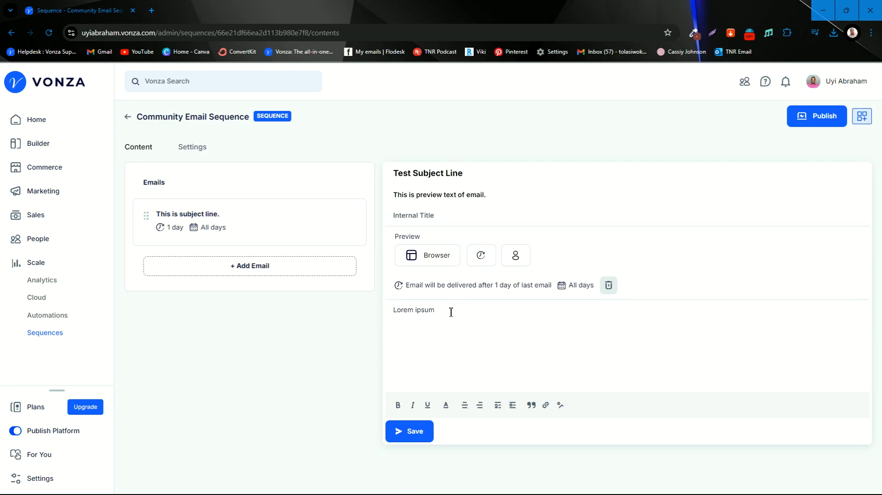
pyautogui.click(520, 261)
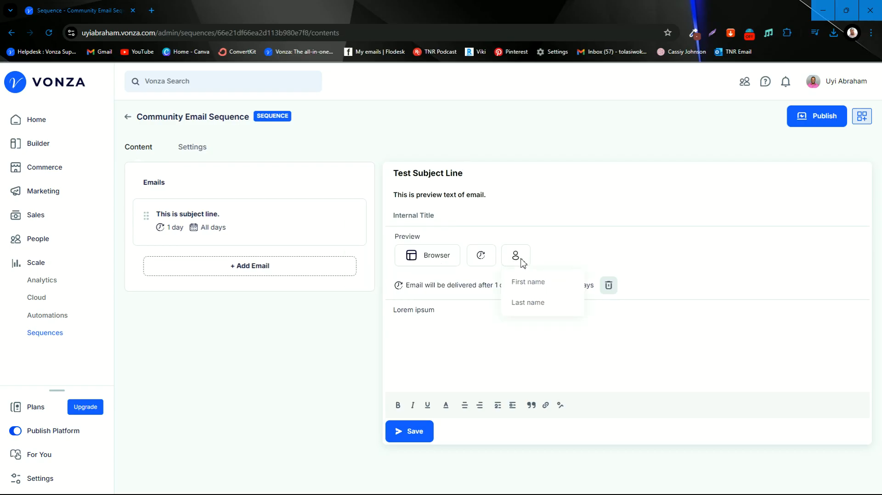
pyautogui.click(523, 281)
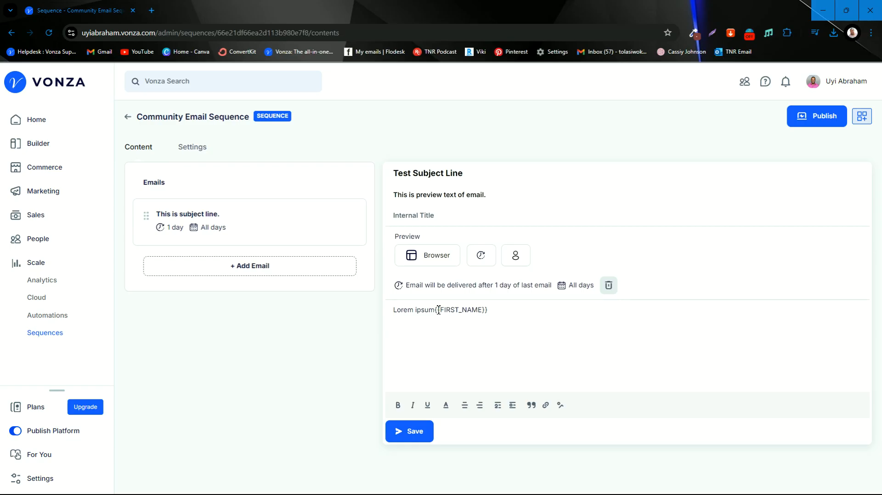
pyautogui.moveTo(439, 310); pyautogui.dragTo(374, 311)
pyautogui.click(438, 330)
pyautogui.moveTo(437, 311); pyautogui.dragTo(389, 311)
pyautogui.press('BackSpace')
pyautogui.write('Hi')
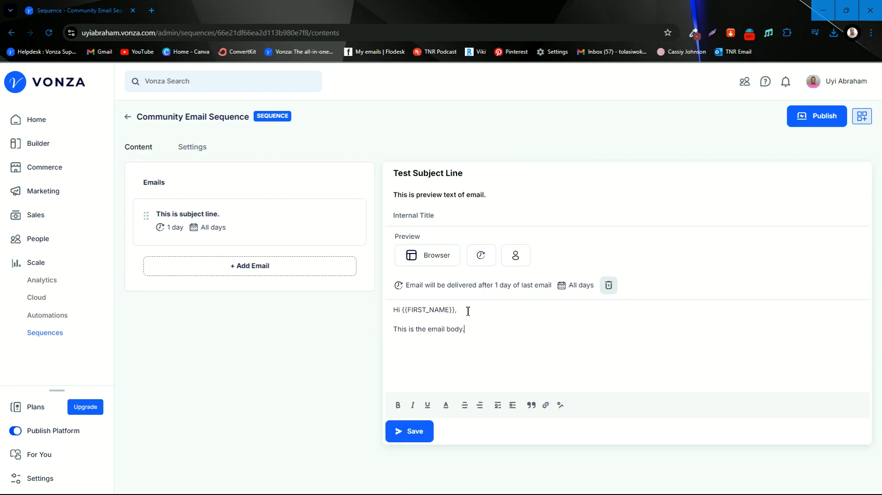
# - Save the first email with a send delay of 0 days and add a second email to the sequence
pyautogui.click(481, 257)
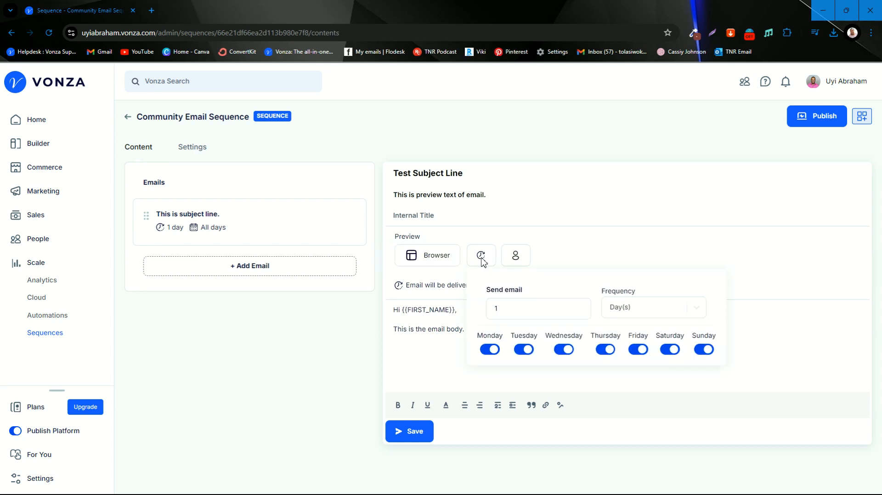
pyautogui.click(512, 311)
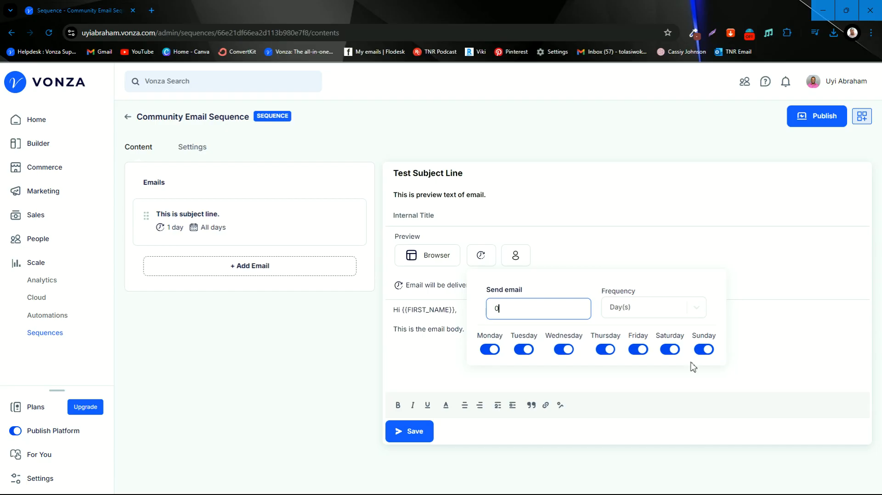
pyautogui.click(405, 350)
pyautogui.click(422, 431)
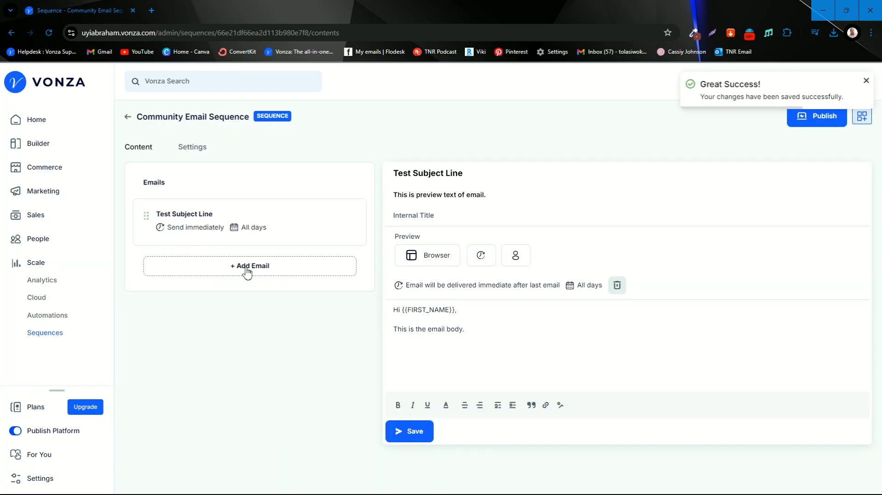
pyautogui.click(247, 267)
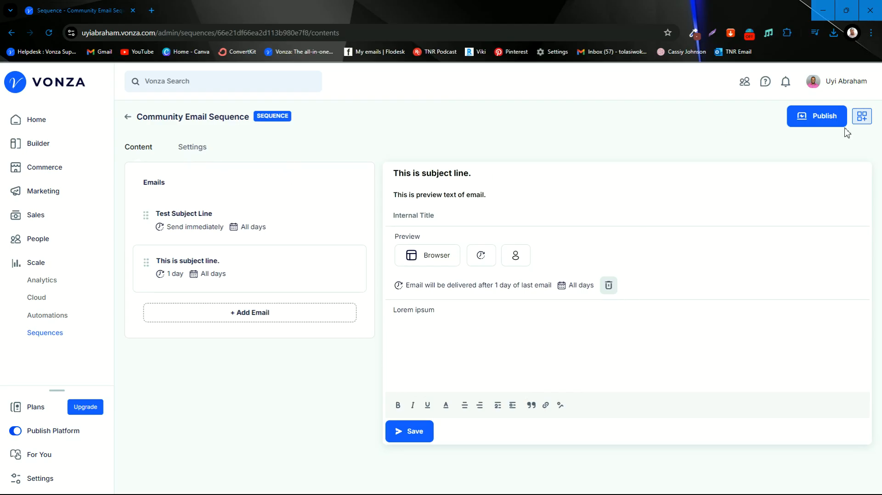
# - Set the sequence's time zone to (GMT-05:00) Eastern Time in its settings
pyautogui.click(195, 151)
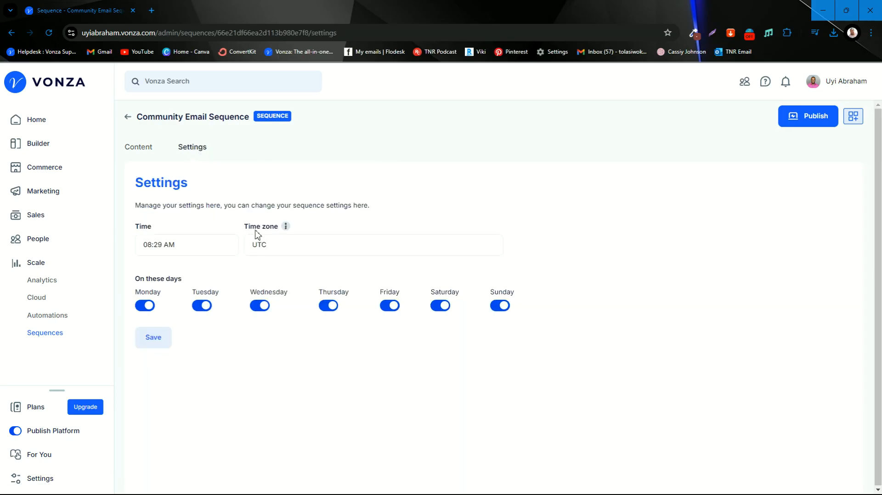
pyautogui.click(275, 248)
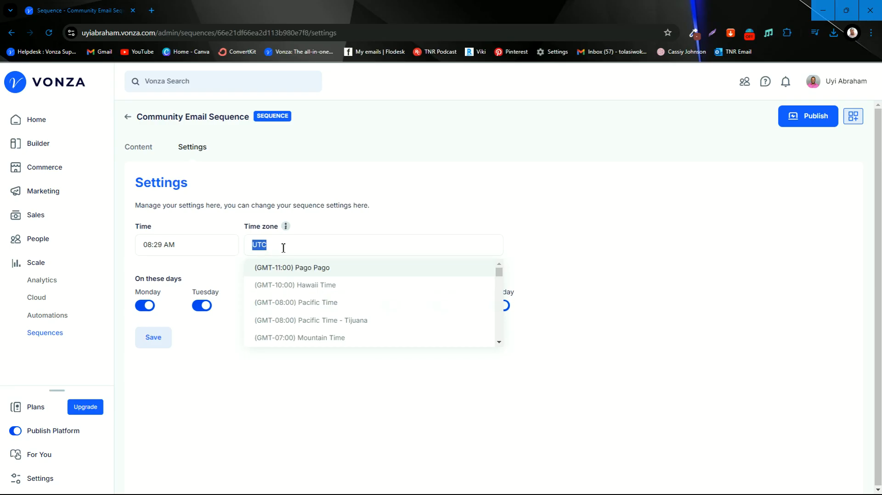
pyautogui.scroll(-3, 292, 314)
pyautogui.scroll(-3, 300, 321)
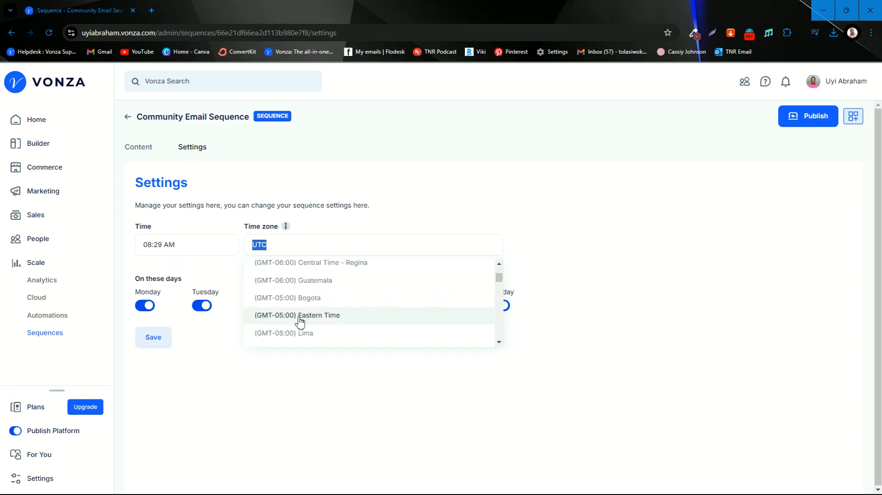
pyautogui.scroll(3, 327, 336)
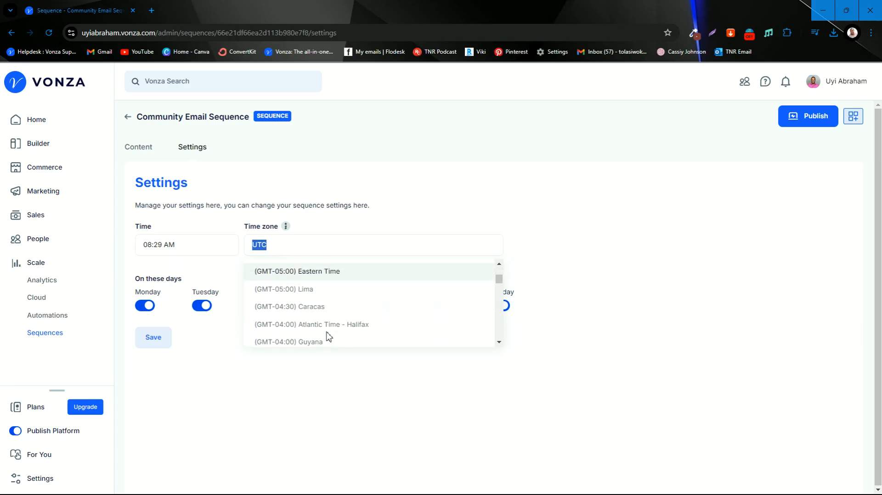
pyautogui.click(341, 324)
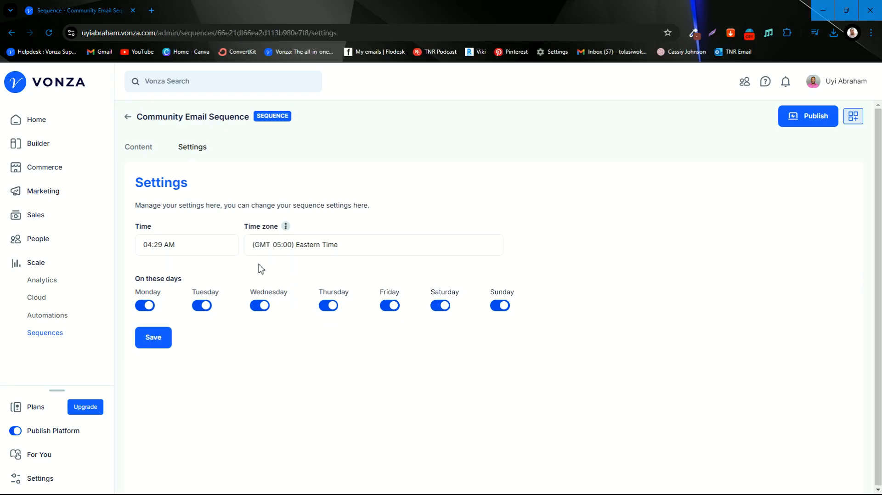
# - Set the sequence's sending time to 10:29 AM and save the settings
pyautogui.click(162, 248)
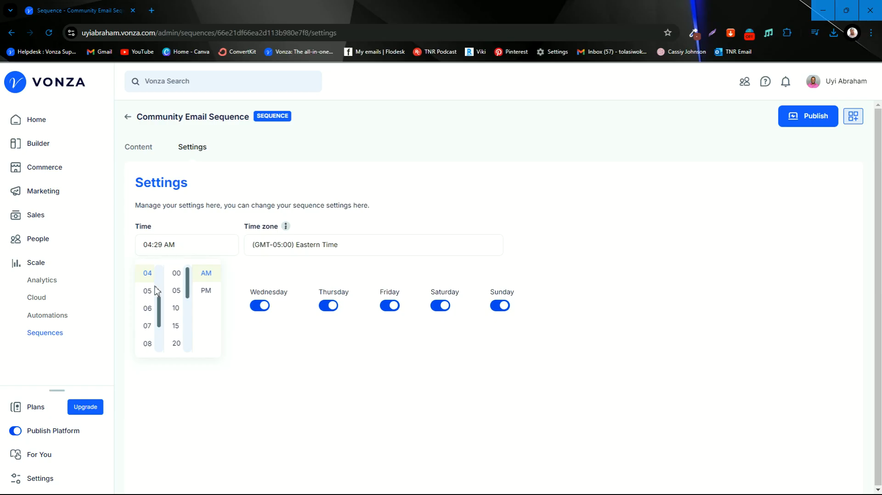
pyautogui.click(149, 344)
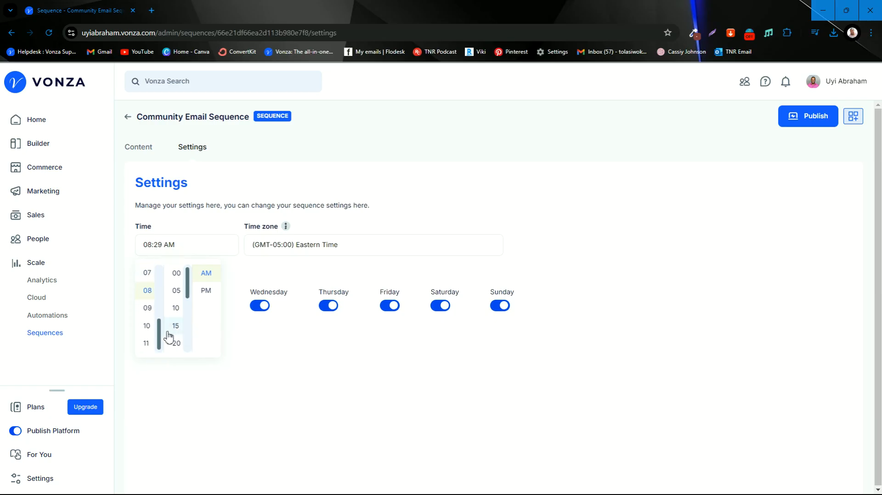
pyautogui.click(147, 325)
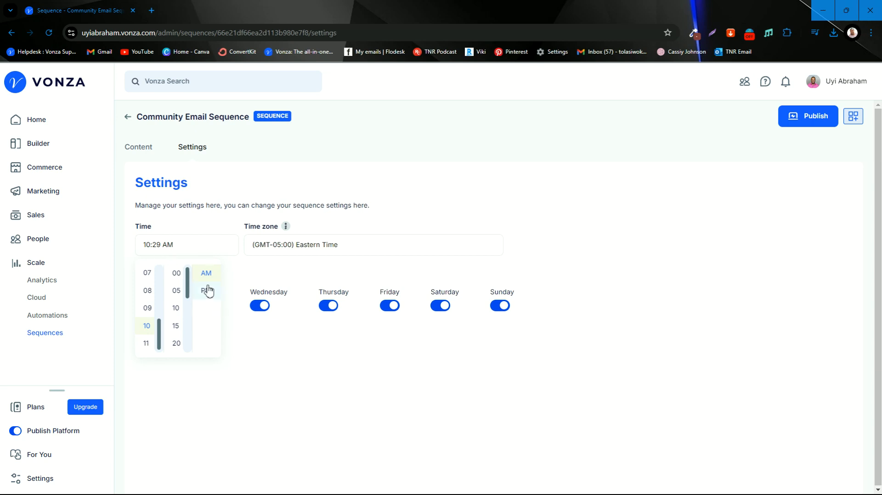
pyautogui.click(276, 377)
pyautogui.click(159, 344)
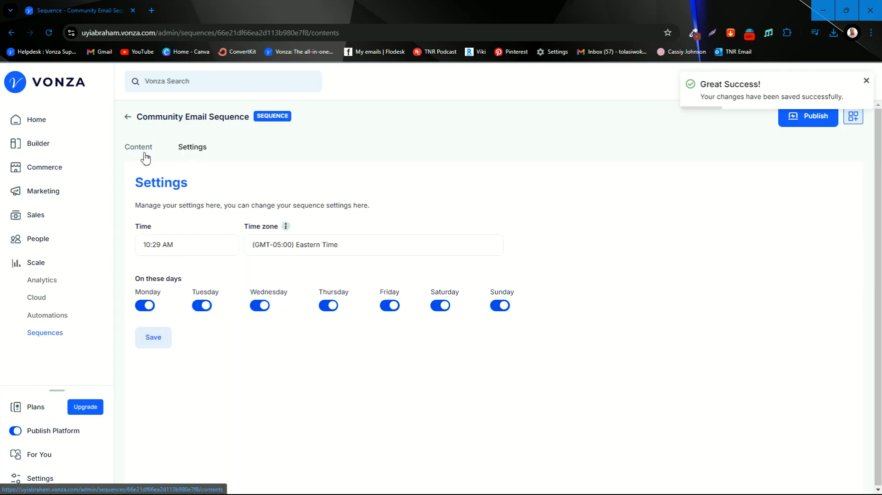
# - Return to the sequence's email content and publish the sequence
pyautogui.click(140, 152)
pyautogui.click(820, 123)
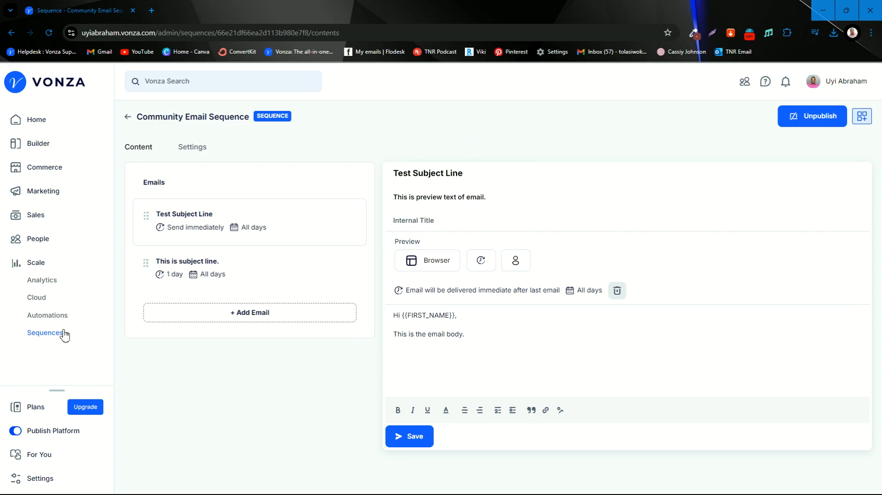
# - Create a new automation and title it "Automation for Community"
pyautogui.click(54, 316)
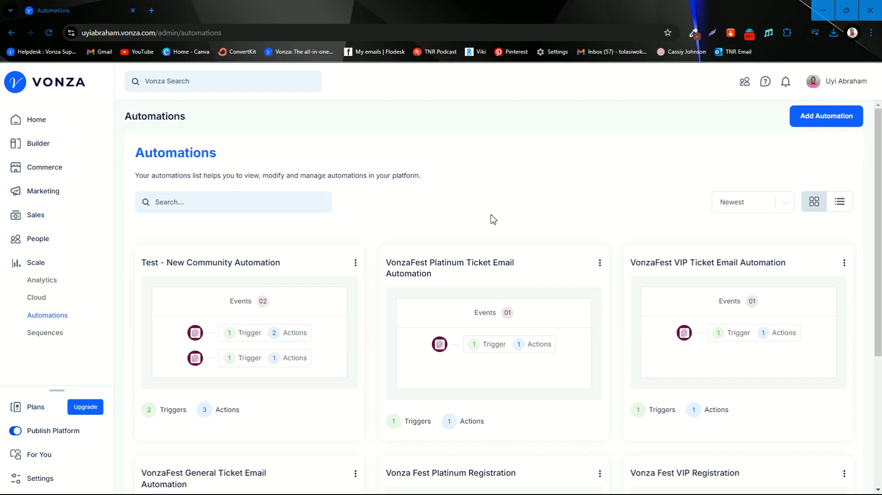
pyautogui.click(813, 125)
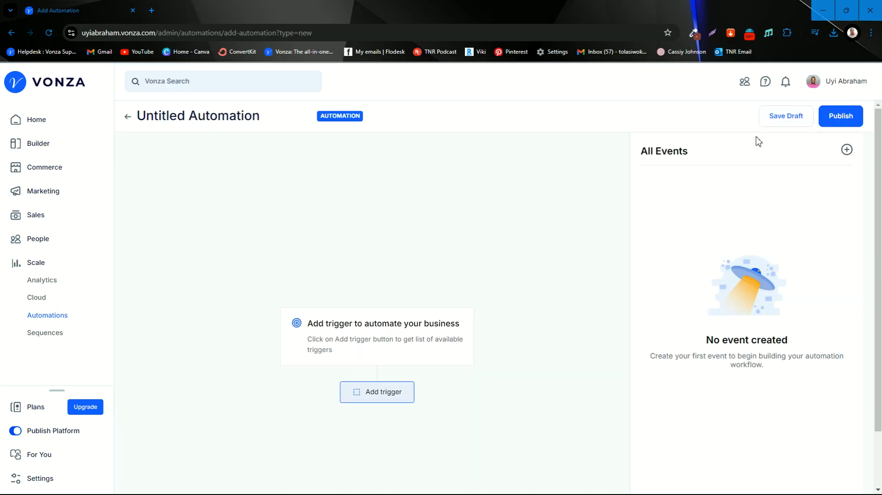
pyautogui.click(250, 116)
pyautogui.moveTo(248, 117); pyautogui.dragTo(138, 115)
pyautogui.click(181, 116)
pyautogui.press('BackSpace')
pyautogui.click(217, 118)
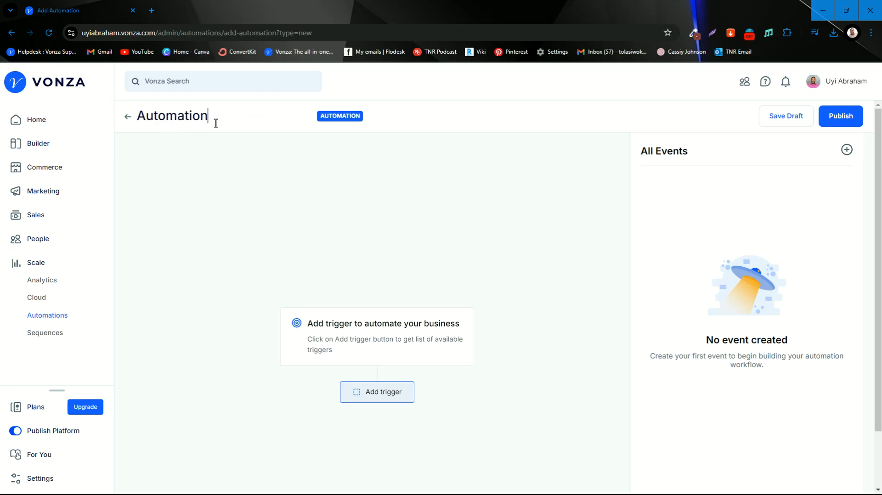
pyautogui.click(224, 140)
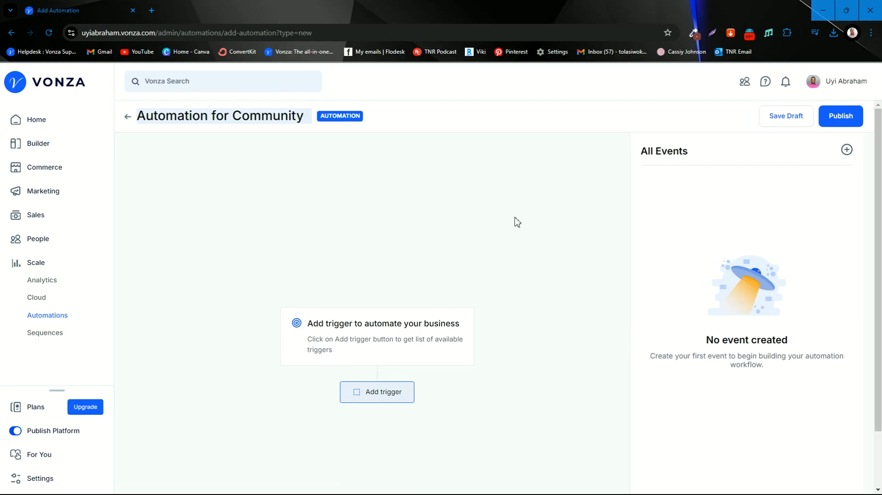
# - Add the trigger "User enrolls into a community" for the community "TNR- The New Rich (Free Community)"
pyautogui.click(385, 402)
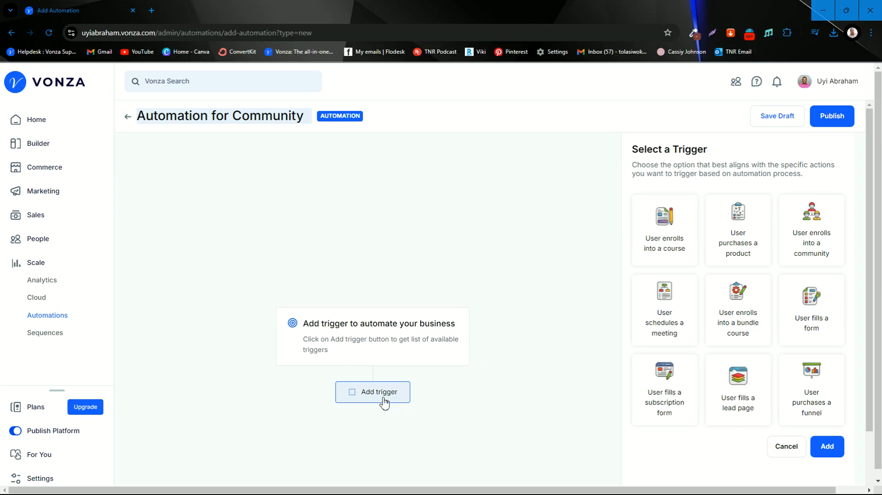
pyautogui.click(825, 243)
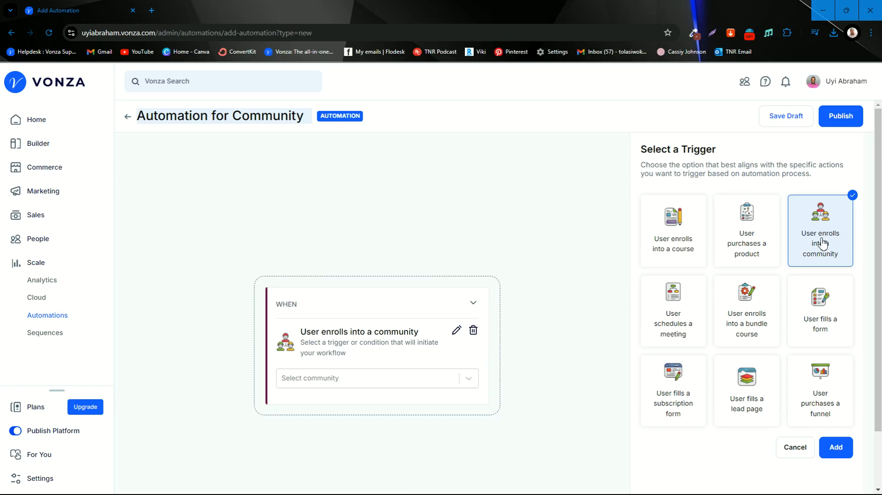
pyautogui.click(469, 379)
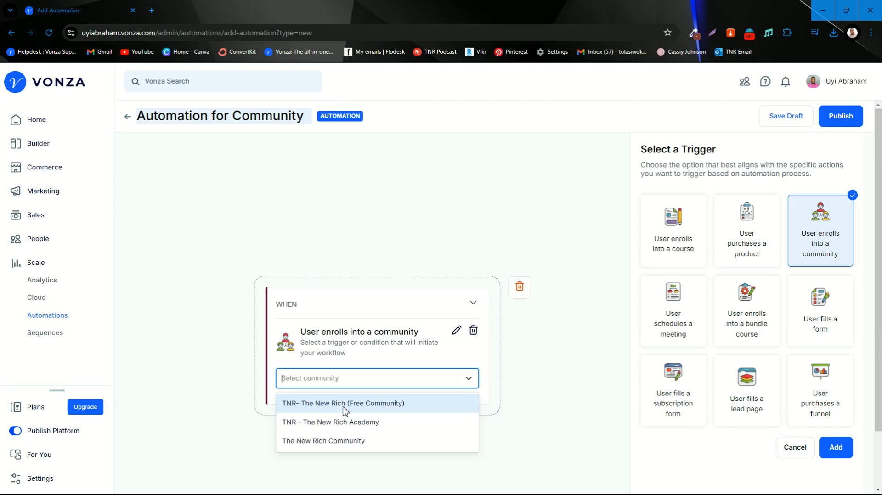
pyautogui.click(357, 408)
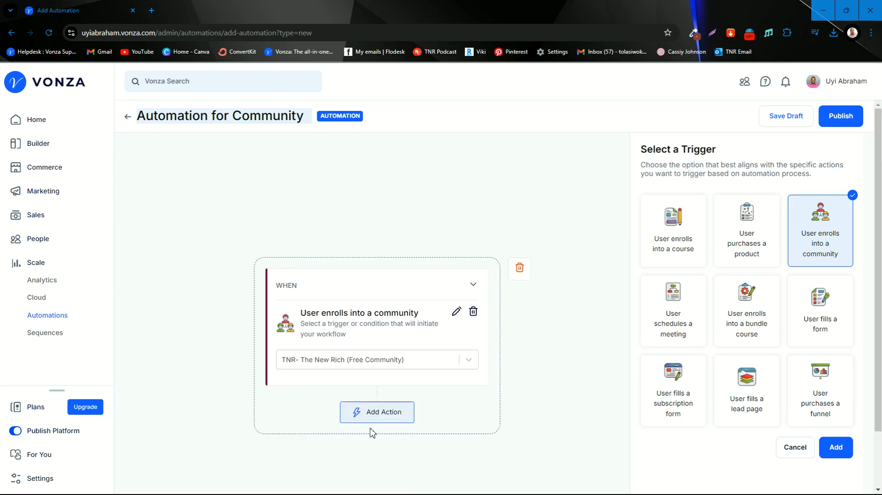
# - Add an Email sequence action to the trigger and assign it the Community Email Sequence
pyautogui.click(381, 418)
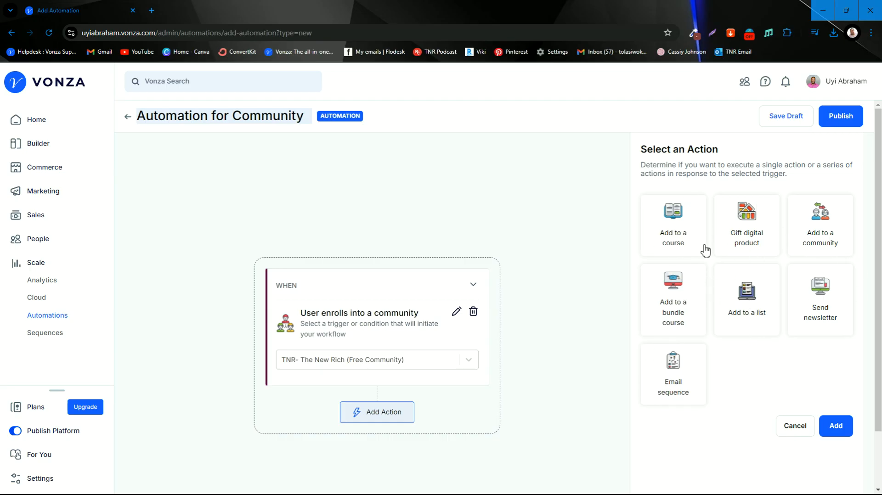
pyautogui.click(681, 390)
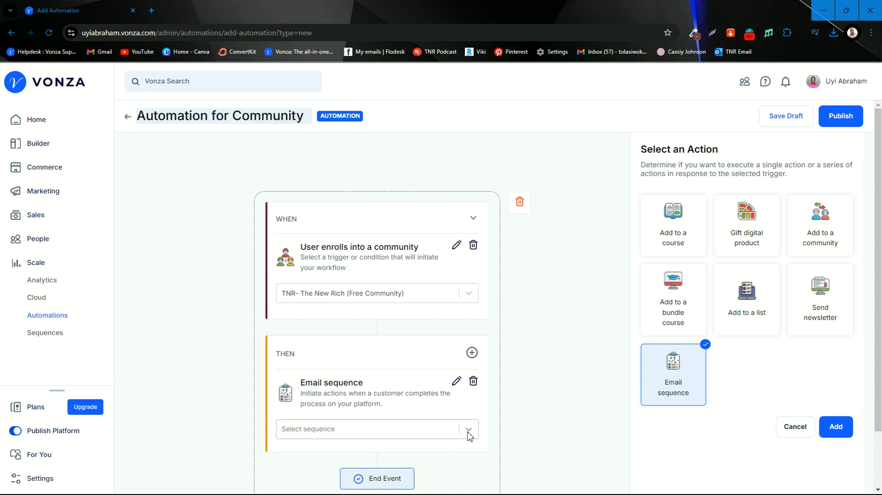
pyautogui.scroll(-1, 469, 436)
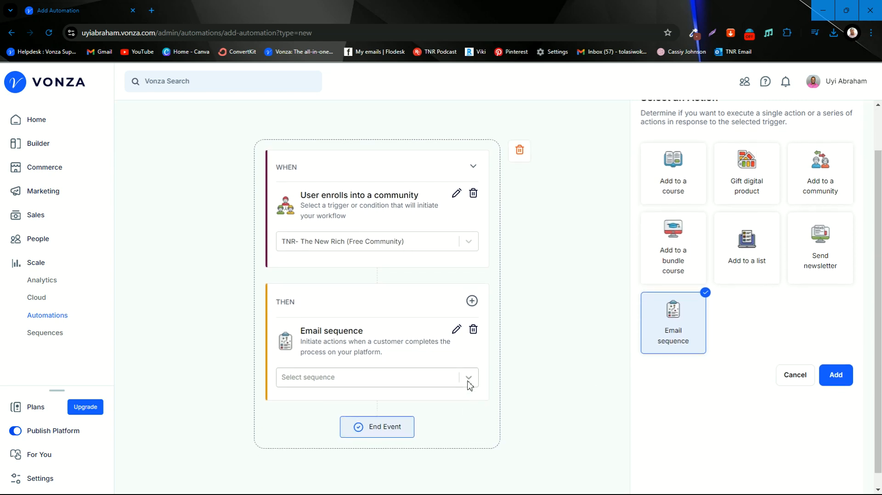
pyautogui.click(468, 383)
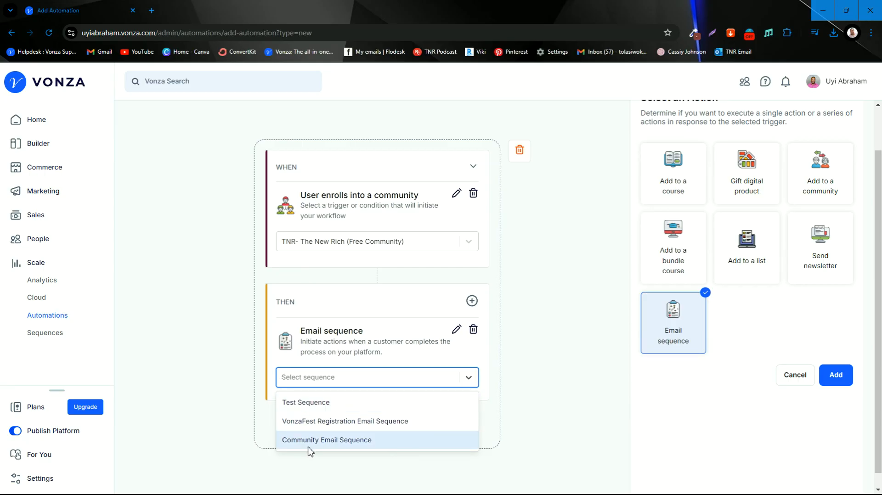
pyautogui.click(351, 441)
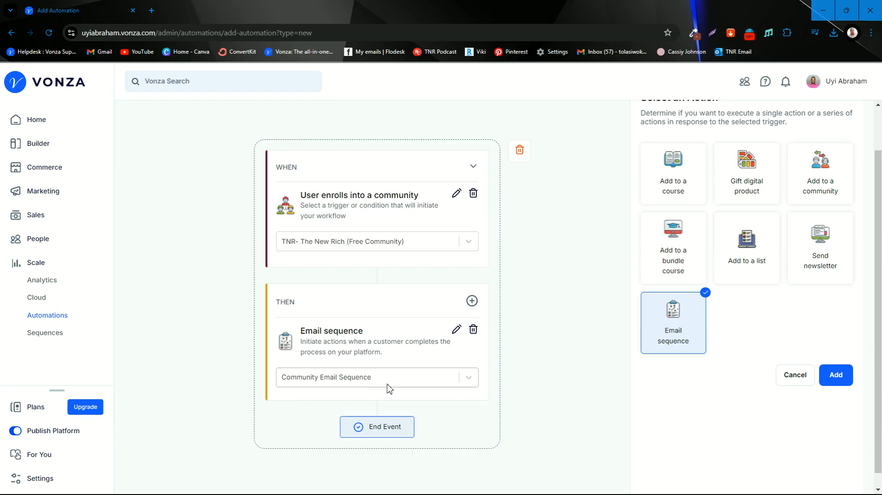
# - End the automation's event and publish the automation
pyautogui.click(389, 437)
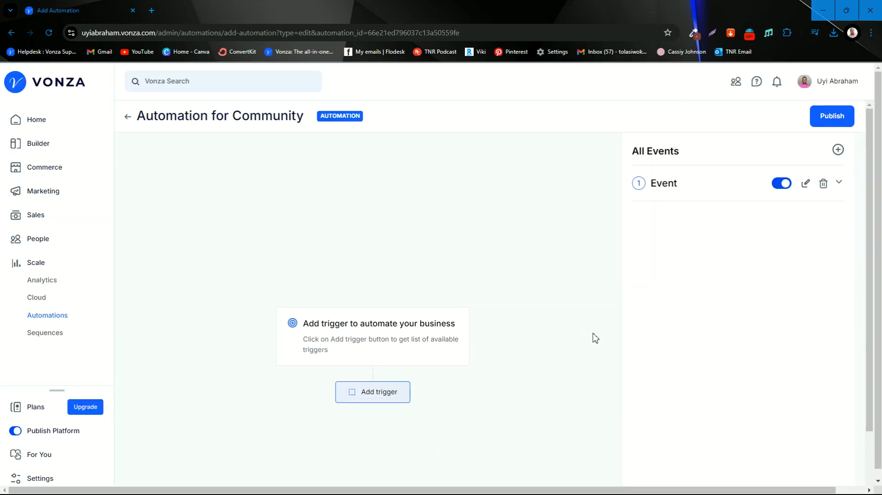
pyautogui.click(832, 123)
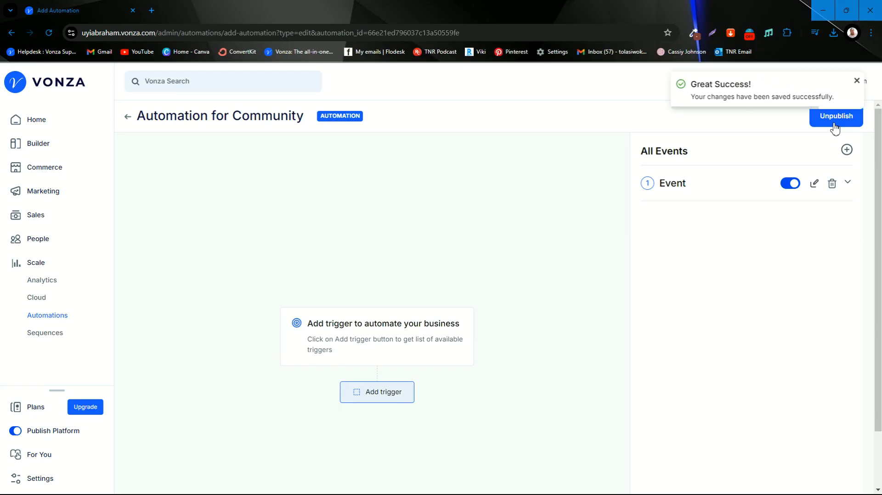